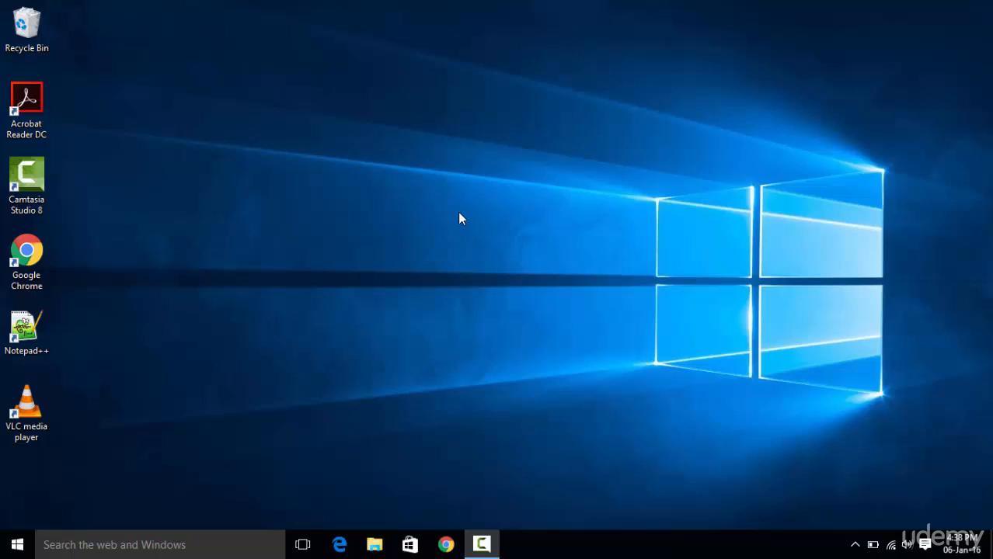
Search Windows for "and" and launch Android Studio
click(60, 544)
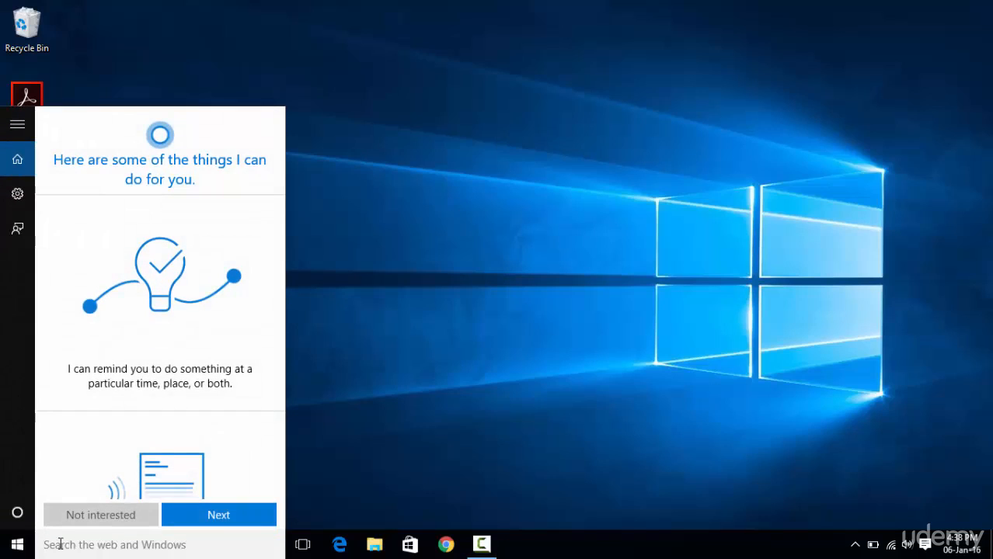
text(and)
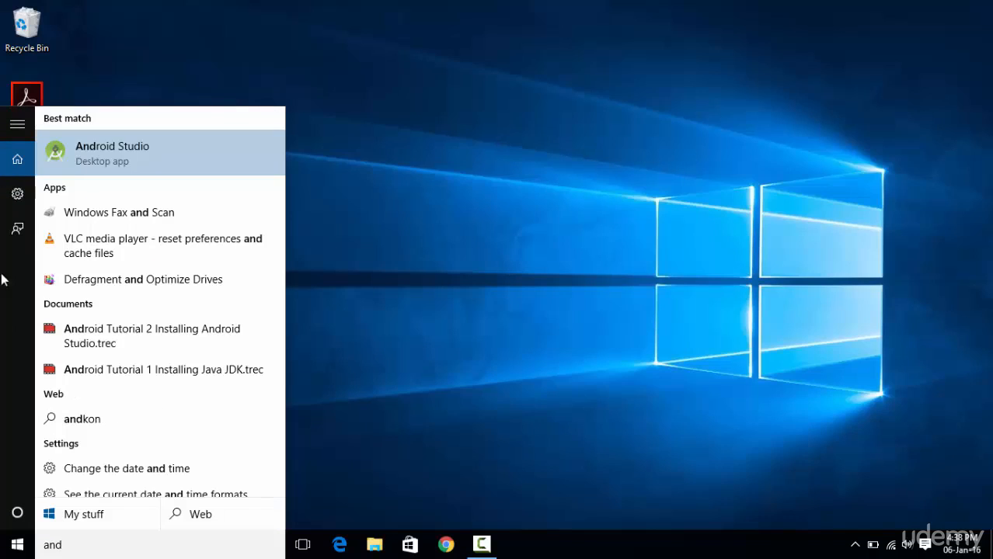
click(105, 152)
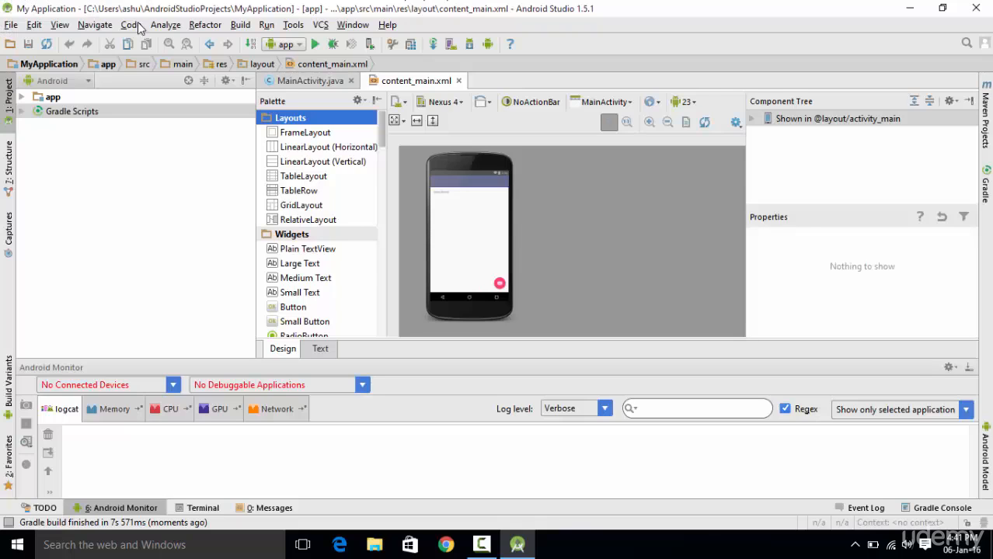
Start creating a new Android Studio project
click(12, 25)
click(37, 24)
click(12, 25)
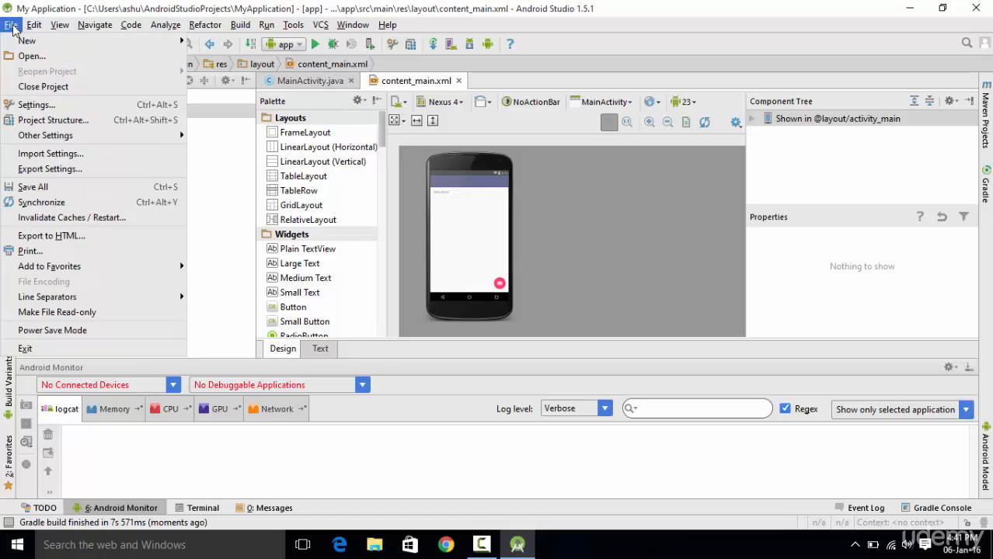
mouse_move(98, 41)
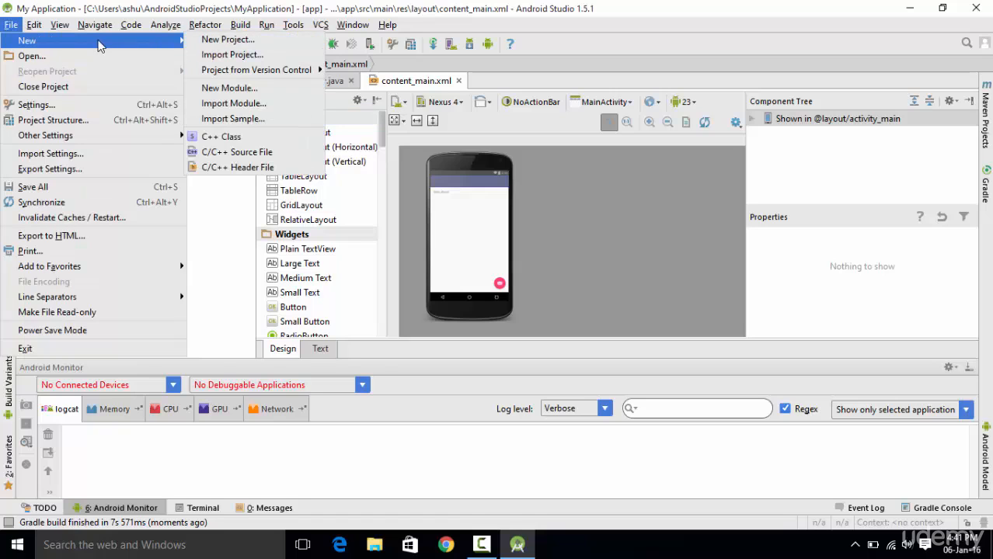
click(210, 40)
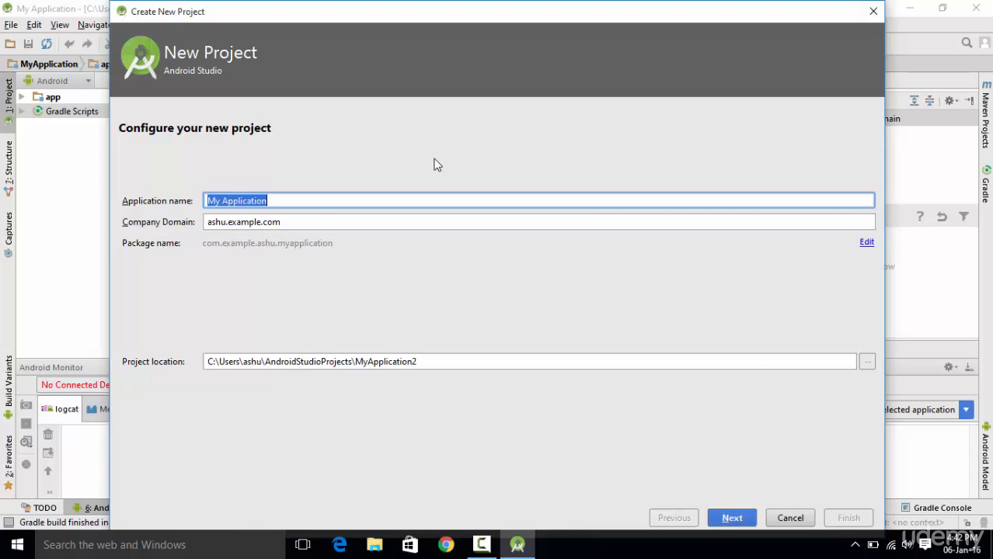
Name the application MyApplication, set the company domain to application.example.com, and continue to the target devices
text(MyApplication)
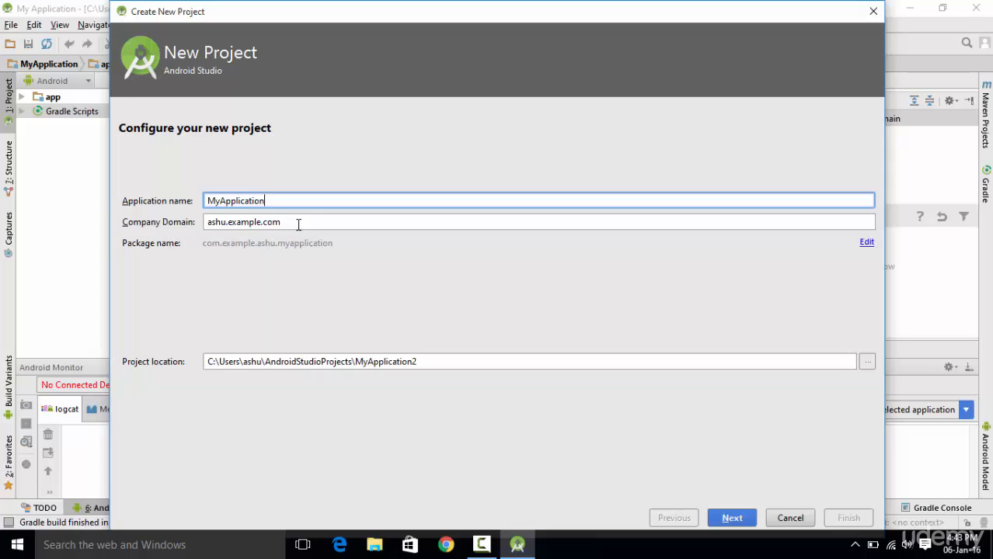
double_click(223, 222)
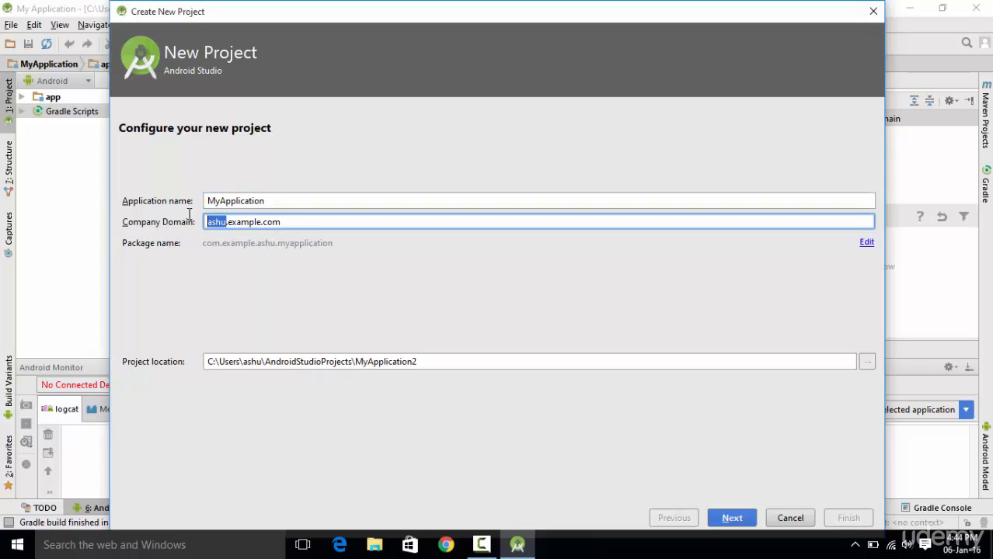
text(application)
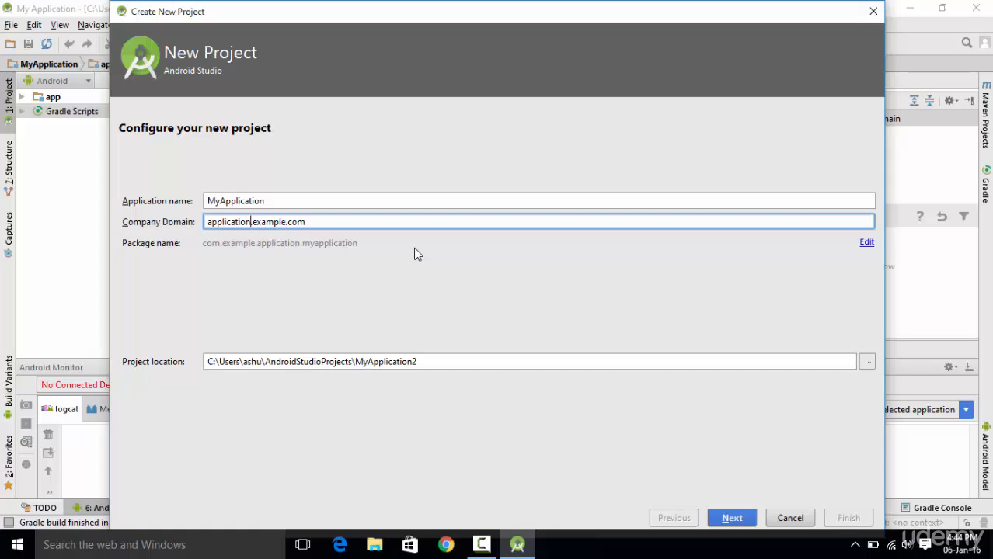
click(732, 519)
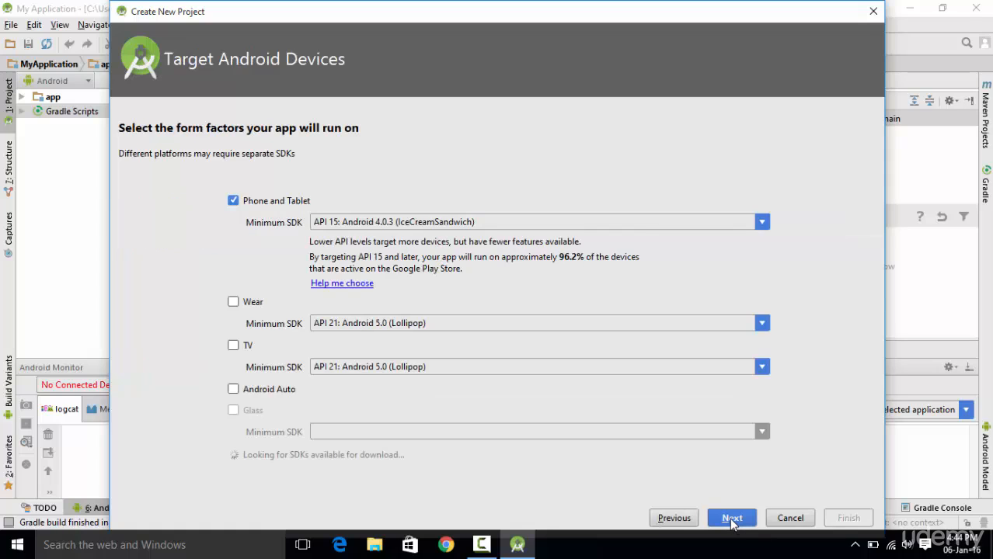
Look through the available minimum SDK versions for Phone and Tablet, from the oldest to the newest API
click(483, 223)
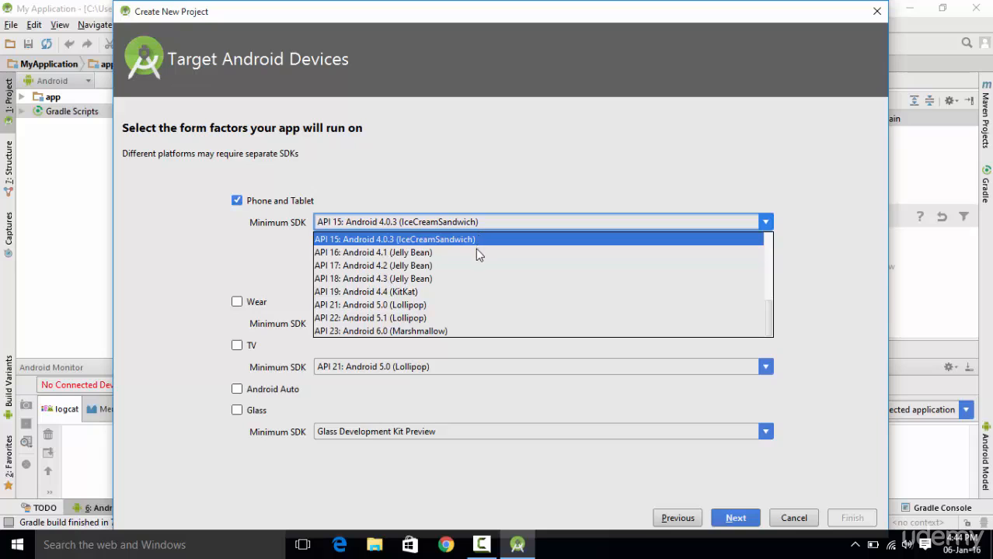
click(770, 258)
drag(767, 250, 772, 328)
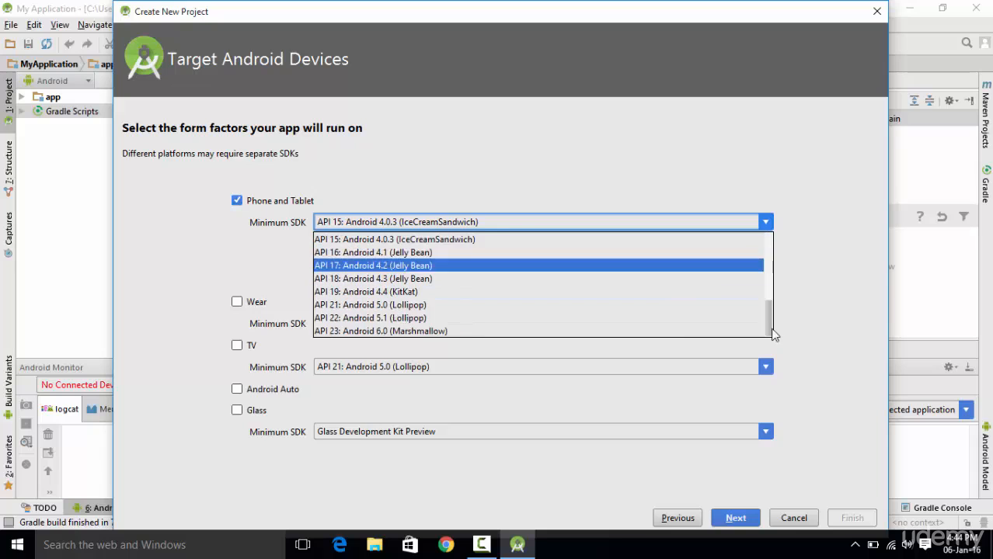
scroll(412, 250, up, 5)
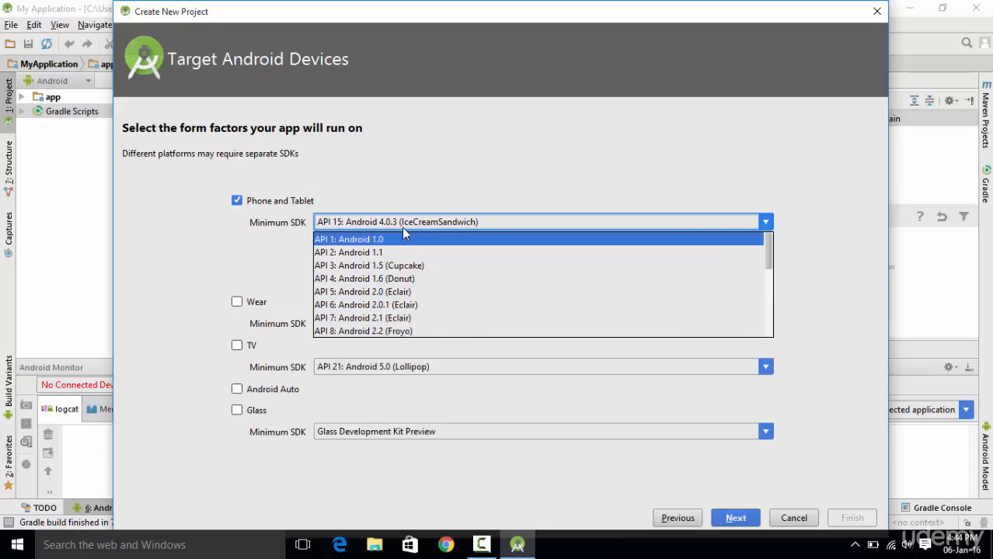
drag(771, 259, 767, 330)
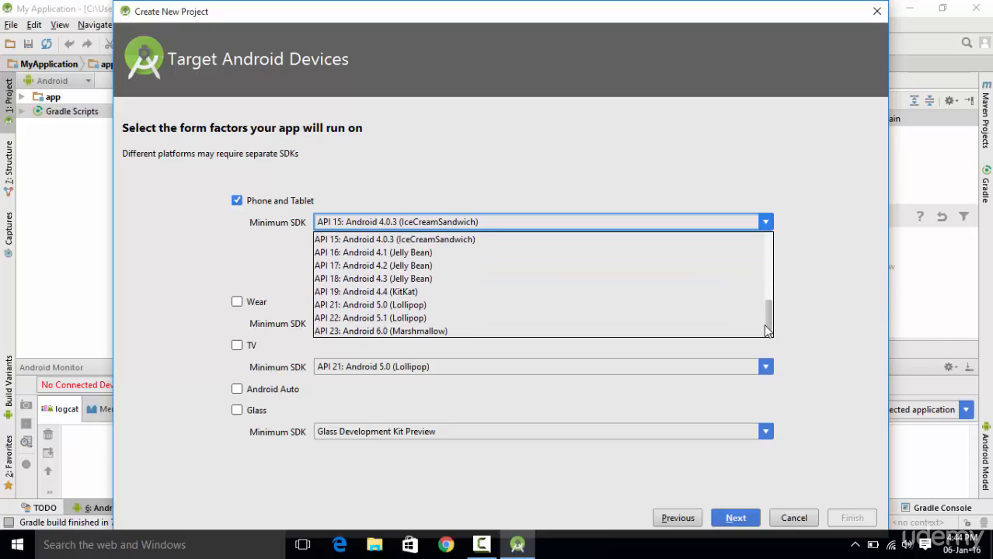
click(414, 179)
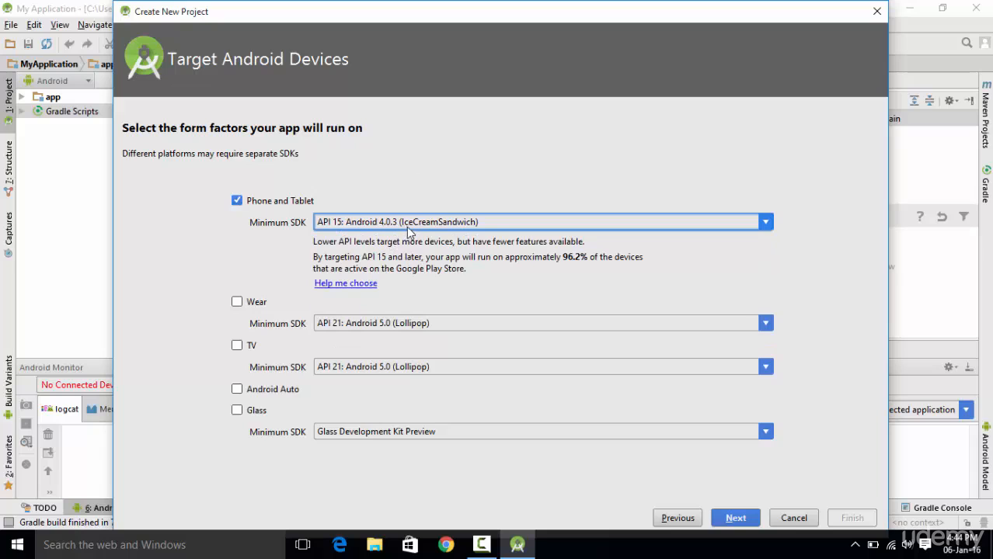
Keep API 15: Android 4.0.3 (IceCreamSandwich) as the Phone and Tablet minimum SDK and continue to the activity templates
click(464, 223)
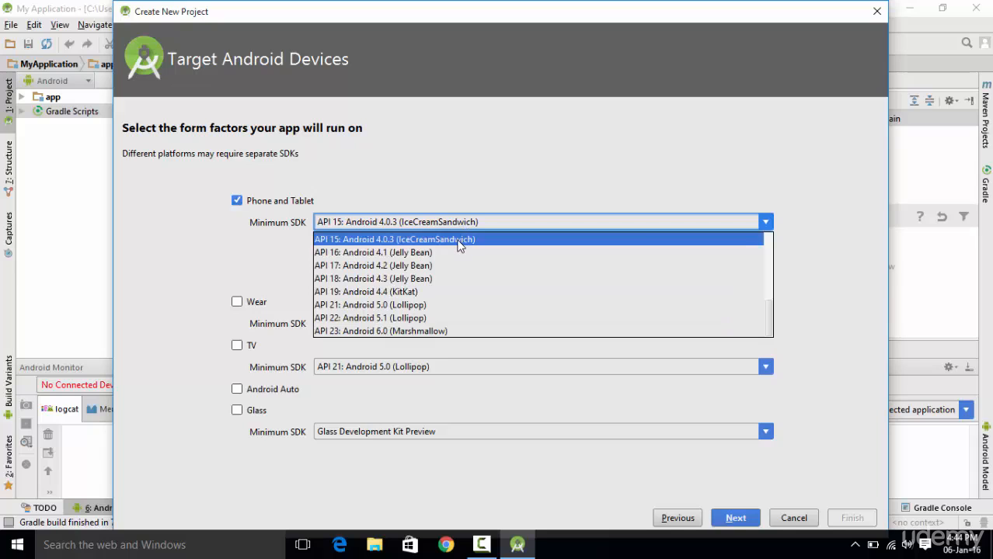
click(459, 244)
click(497, 221)
click(479, 227)
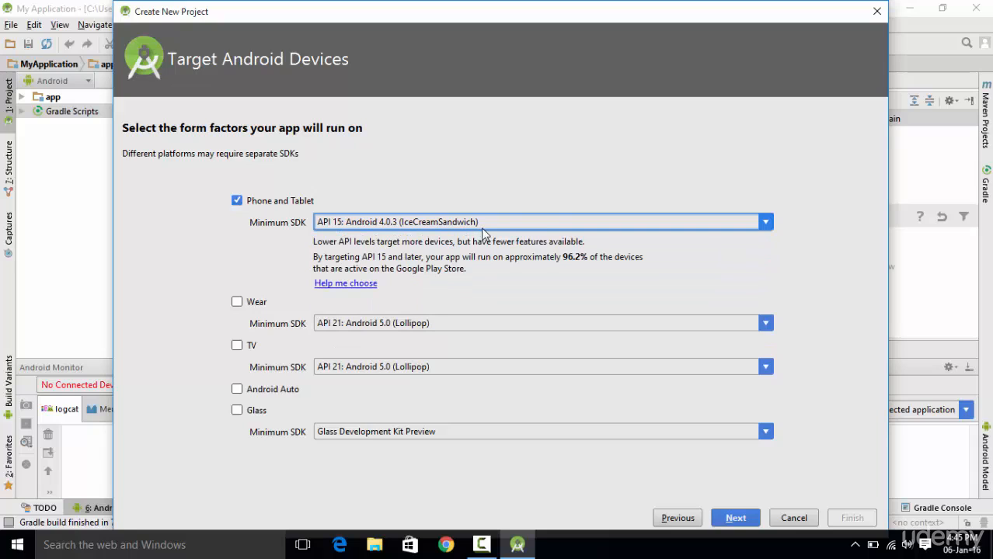
click(480, 226)
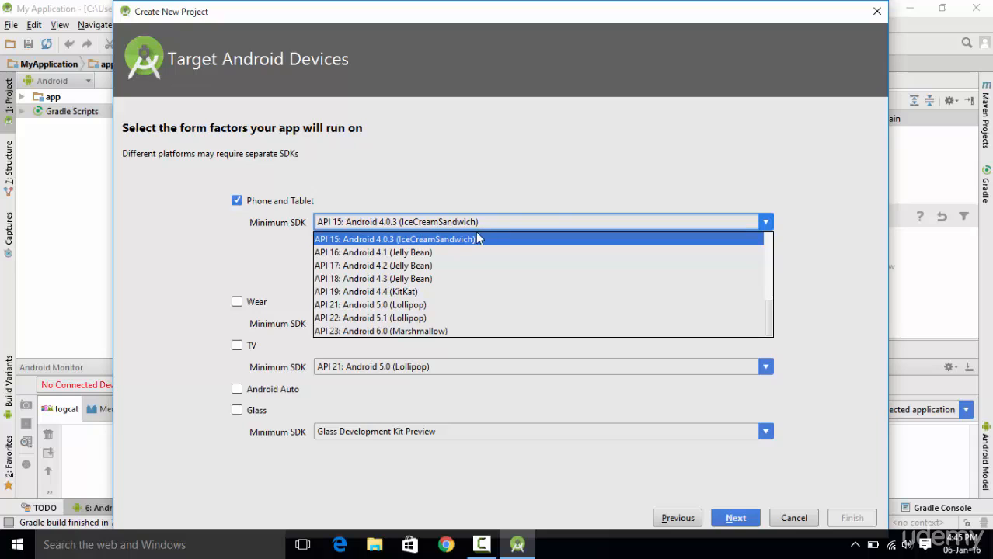
click(432, 245)
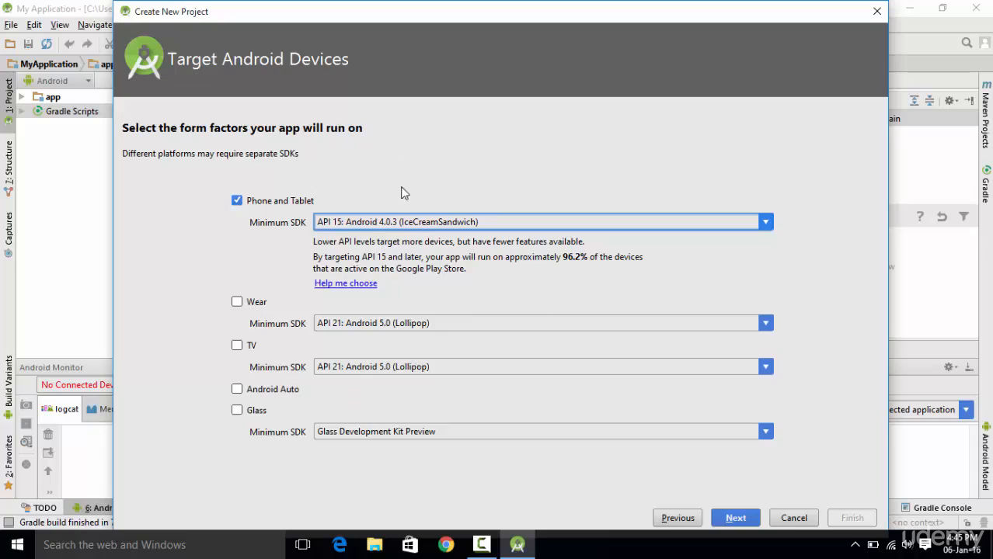
click(380, 224)
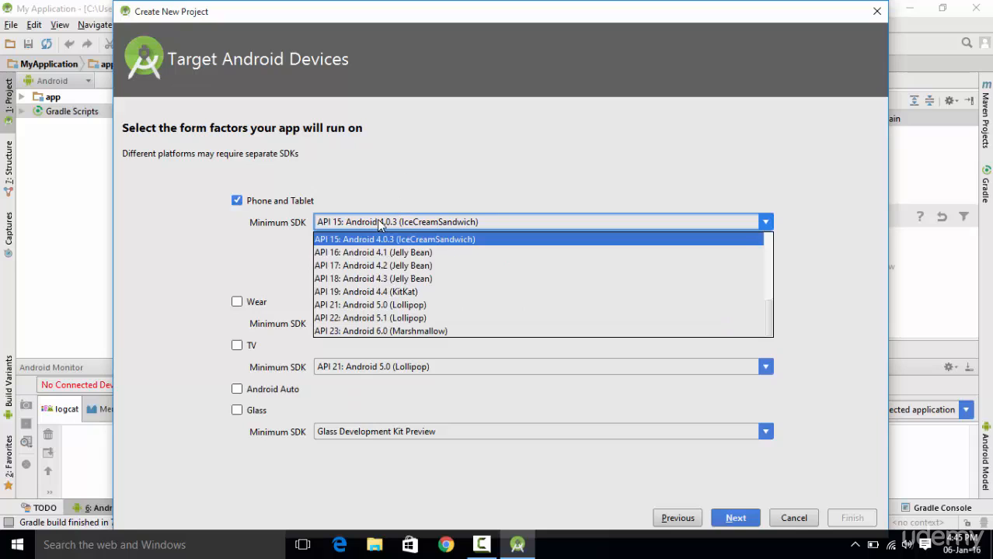
click(380, 225)
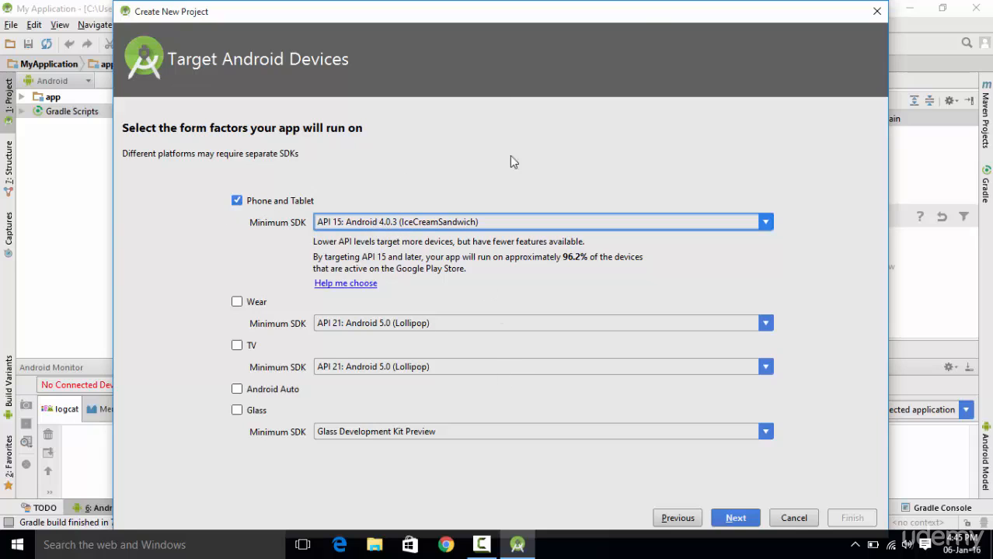
click(541, 222)
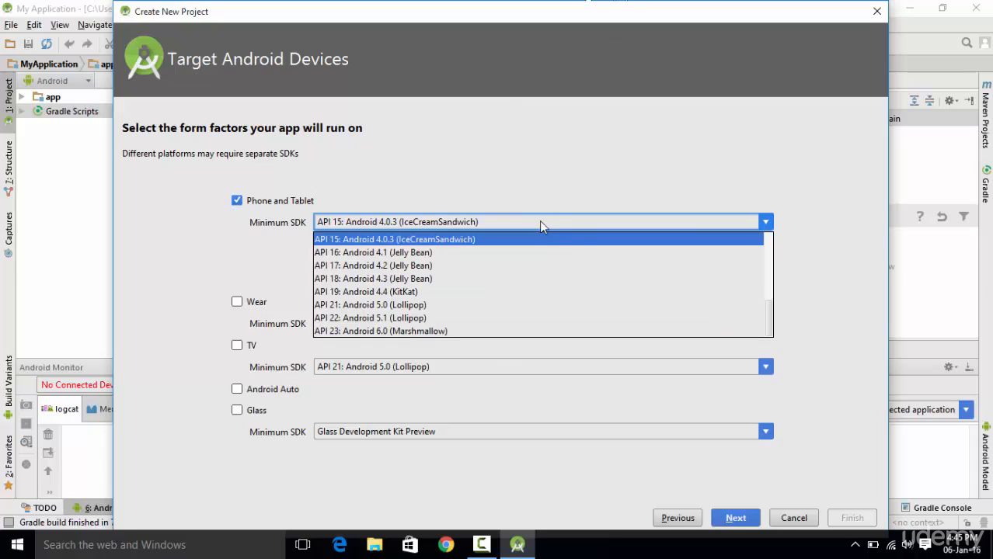
click(531, 242)
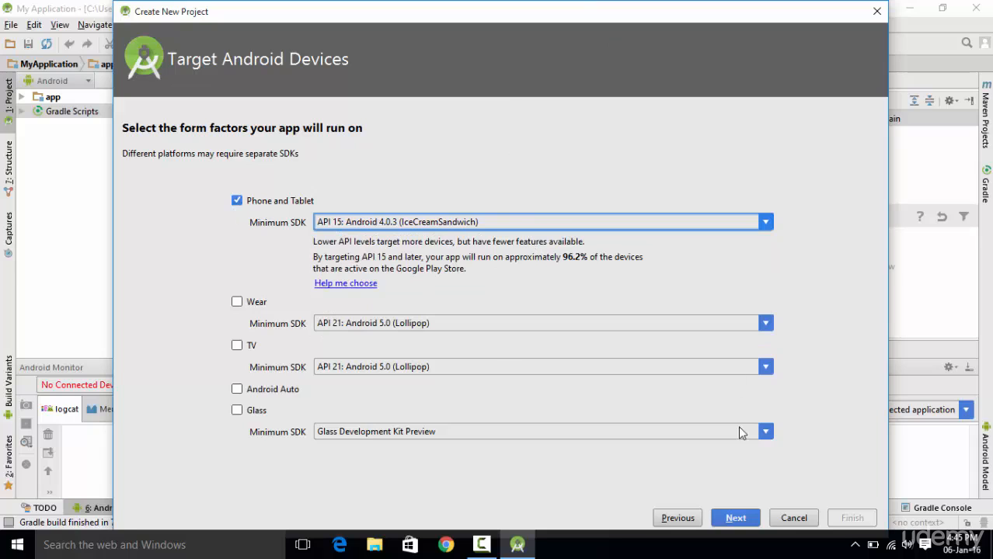
click(734, 518)
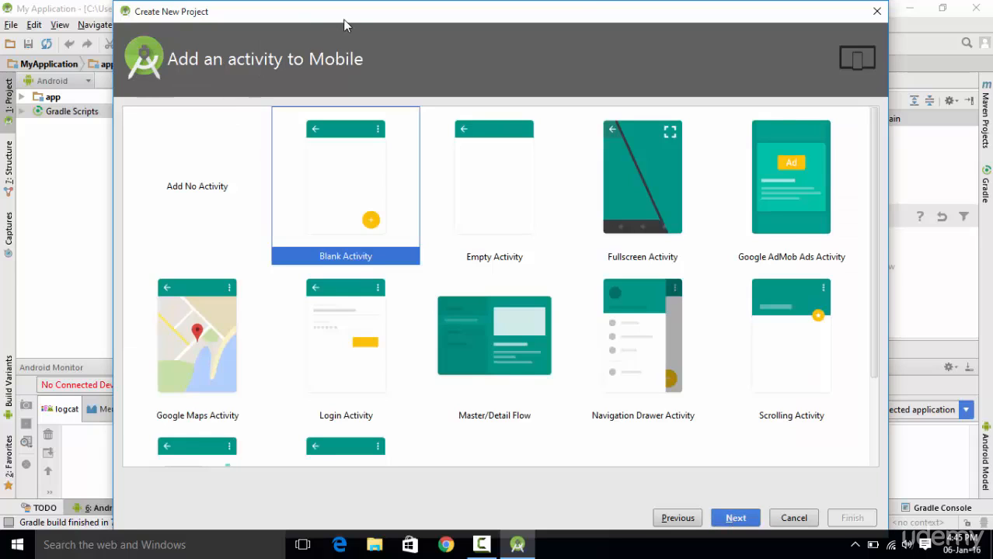
Accept the Blank Activity template for the project and continue to its customization
drag(347, 18, 350, 17)
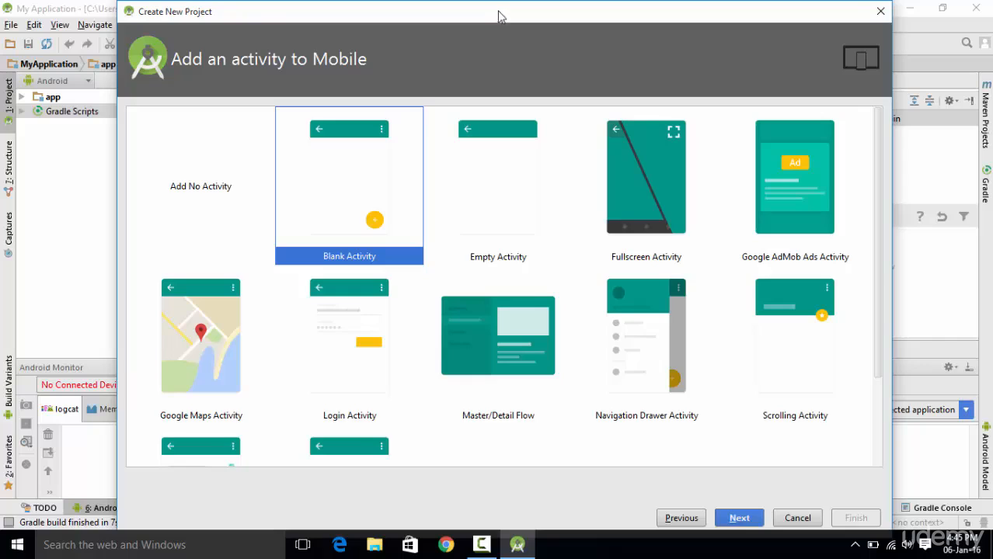
drag(497, 13, 499, 12)
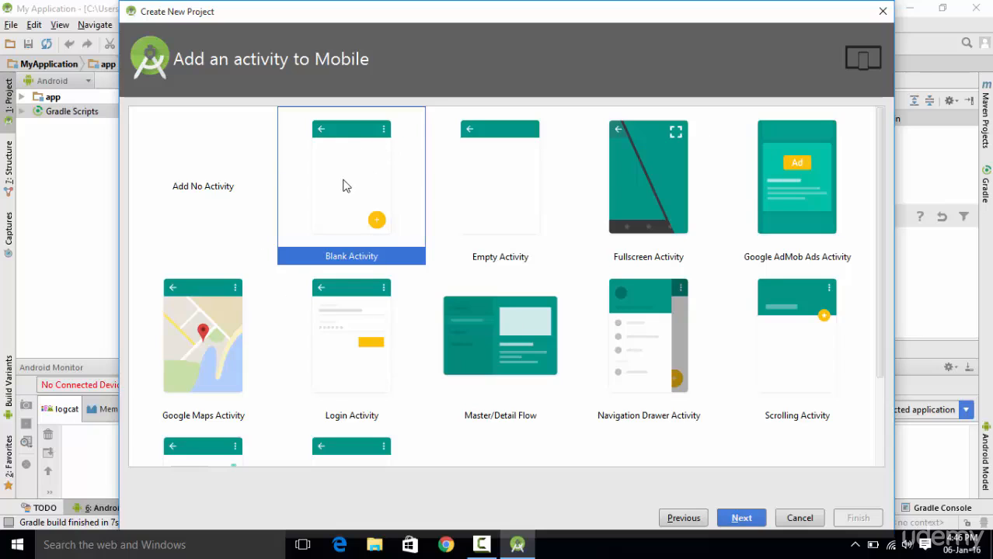
click(736, 519)
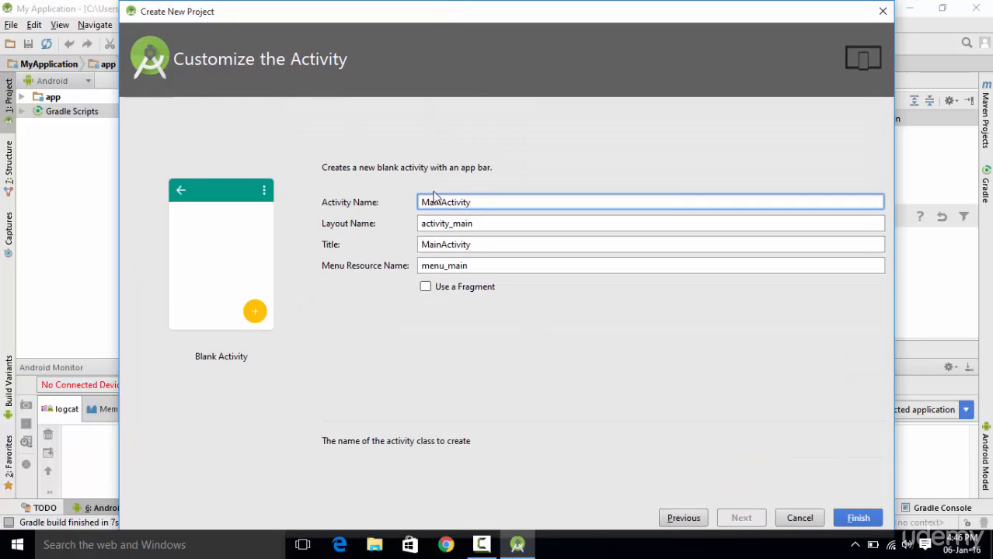
Keep MainActivity as the activity name and finish creating the project
drag(475, 201, 419, 201)
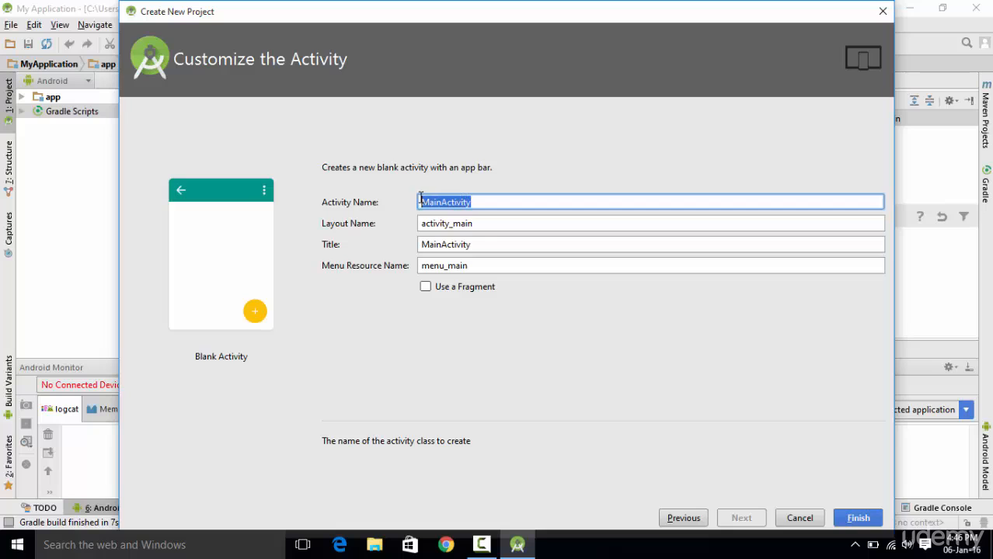
click(530, 202)
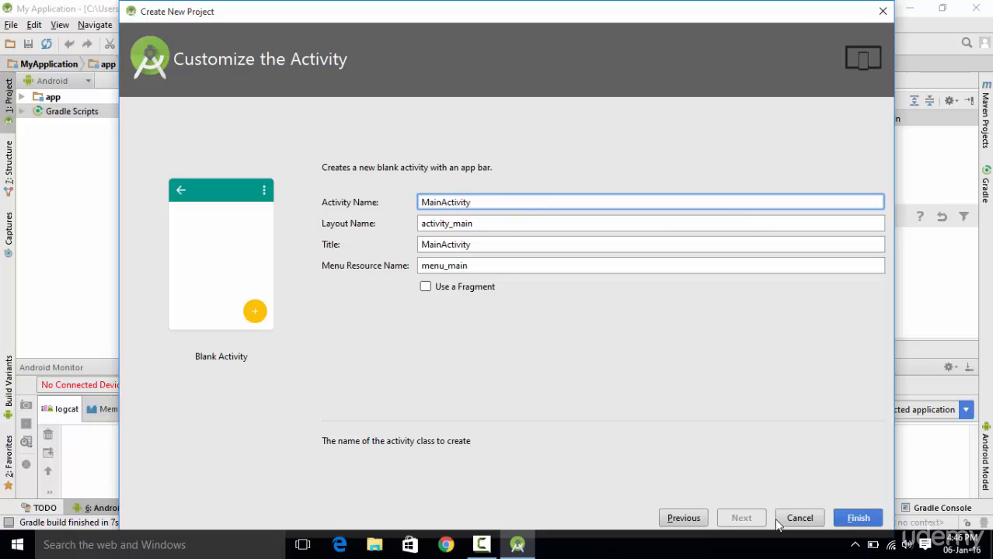
click(849, 519)
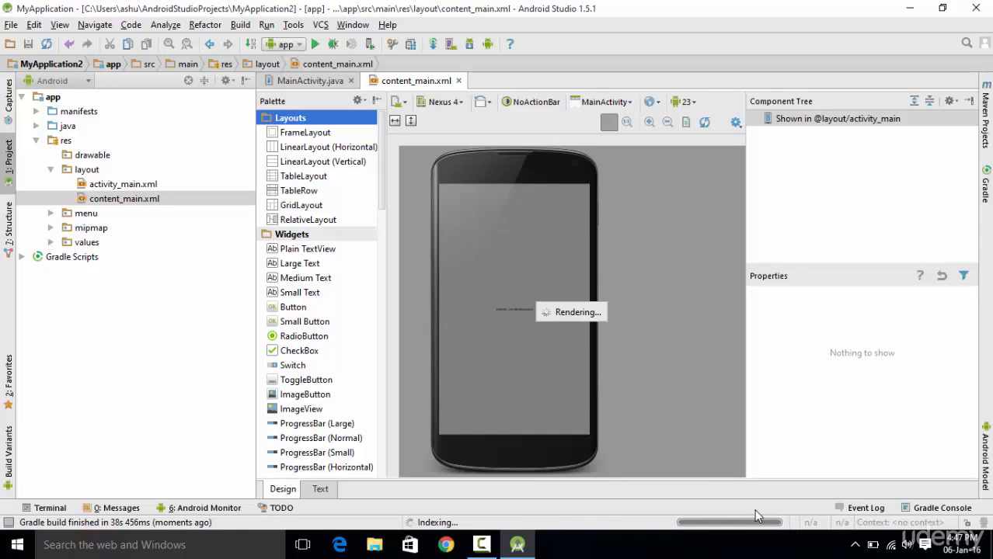
Expand the manifests, java and res folders of the app module to examine the project structure
click(22, 97)
click(21, 97)
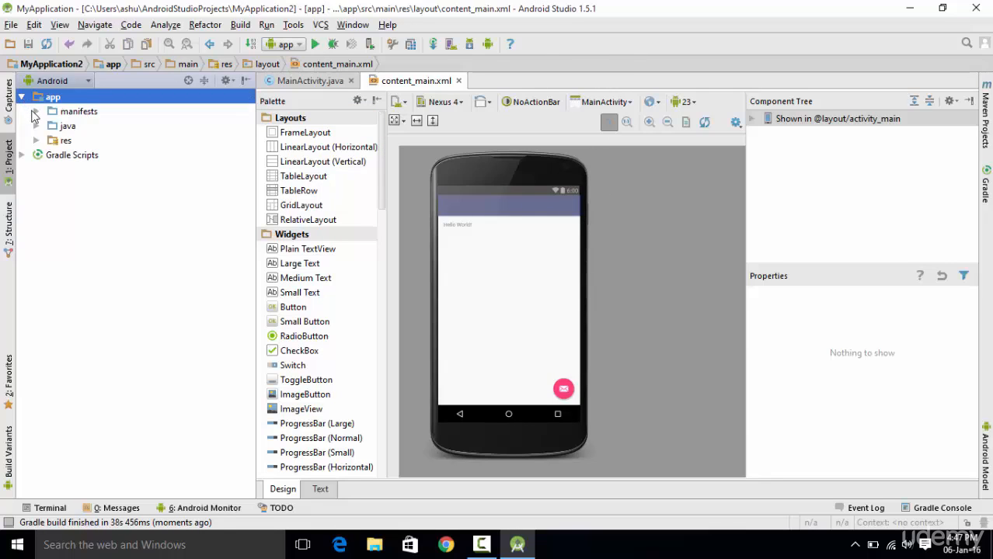
click(36, 112)
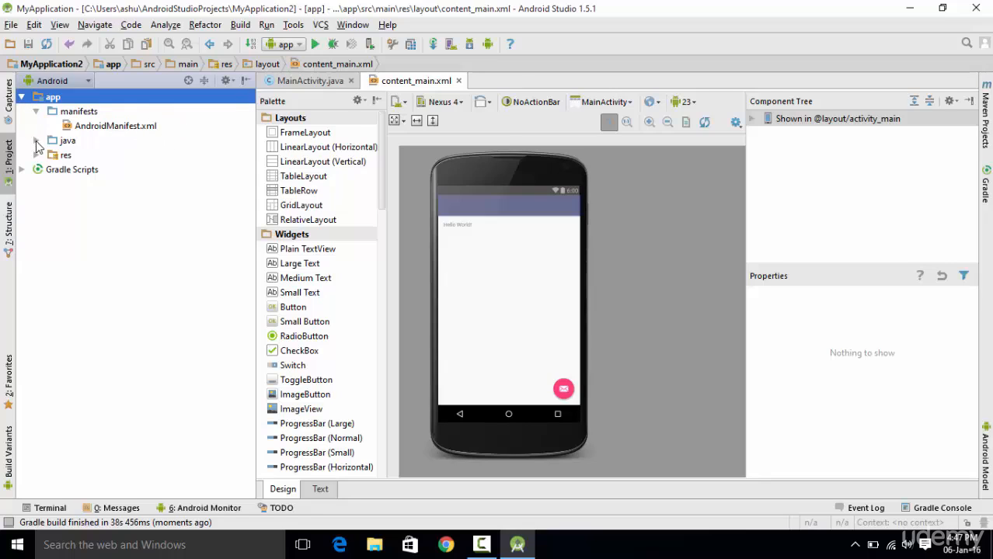
click(35, 141)
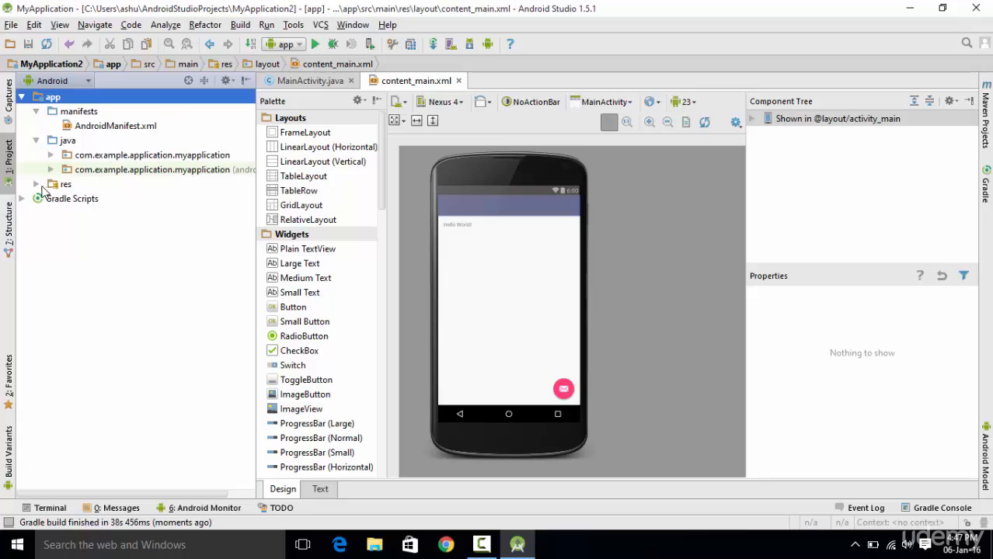
click(36, 184)
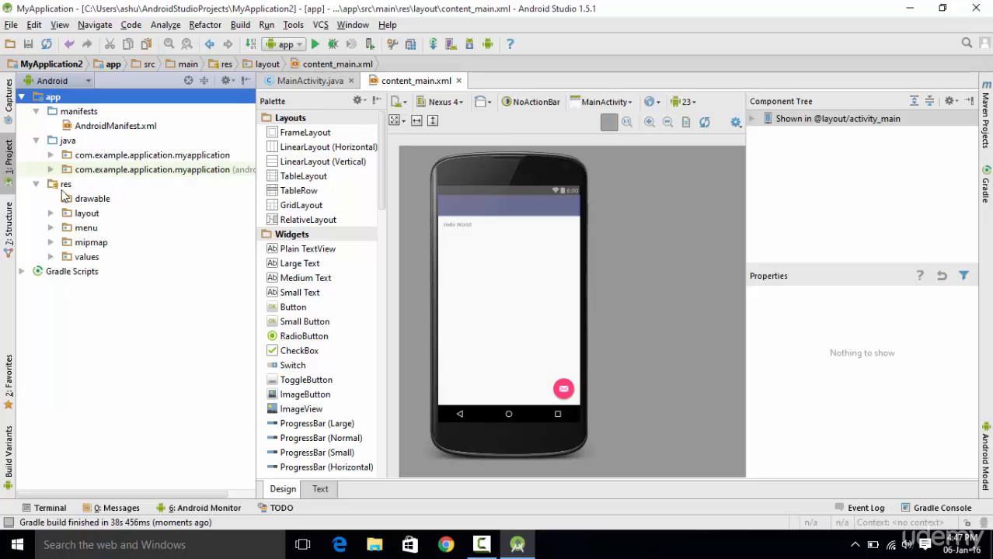